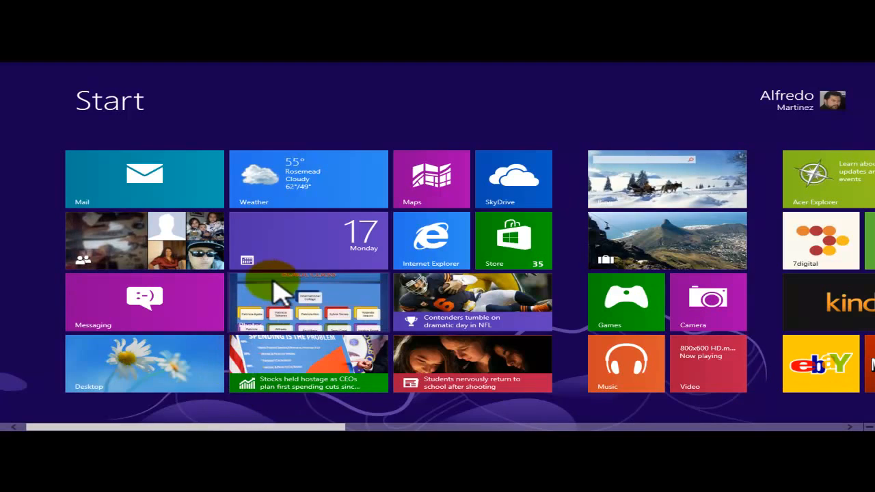
Switch to the desktop and open the WordPad File document with WordPad.
left_click(136, 369)
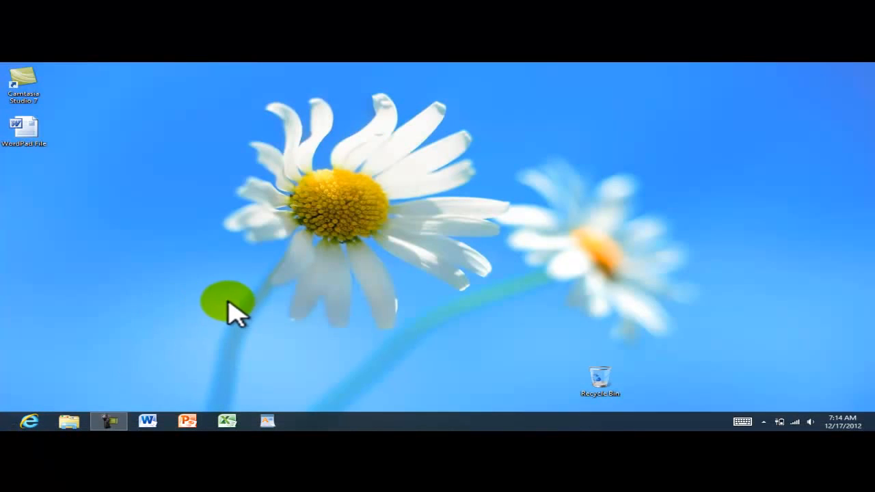
right_click(30, 131)
left_click(184, 126)
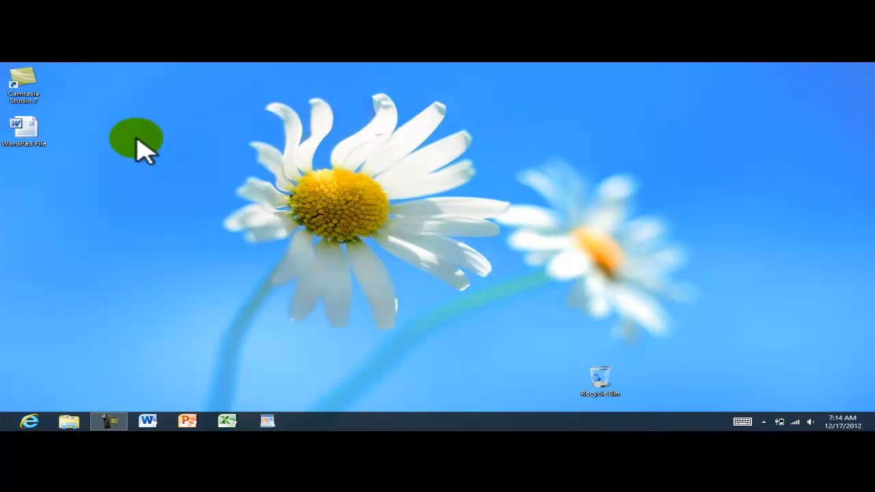
left_click(40, 133)
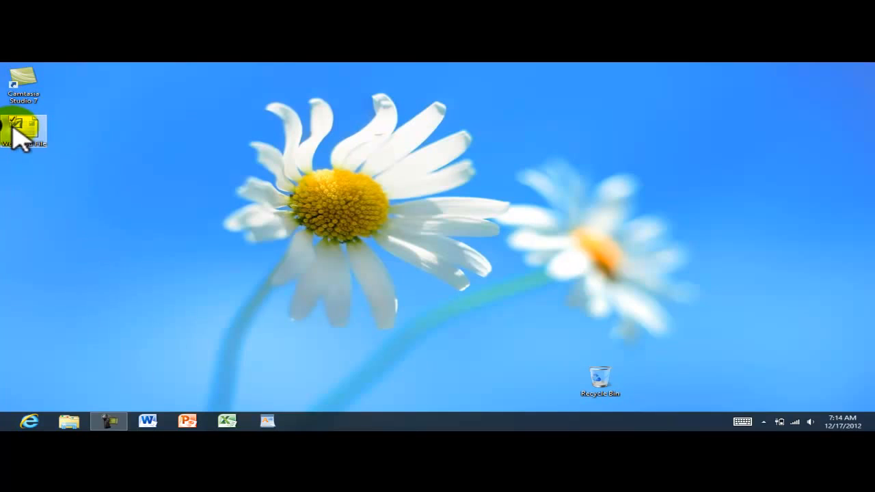
right_click(11, 130)
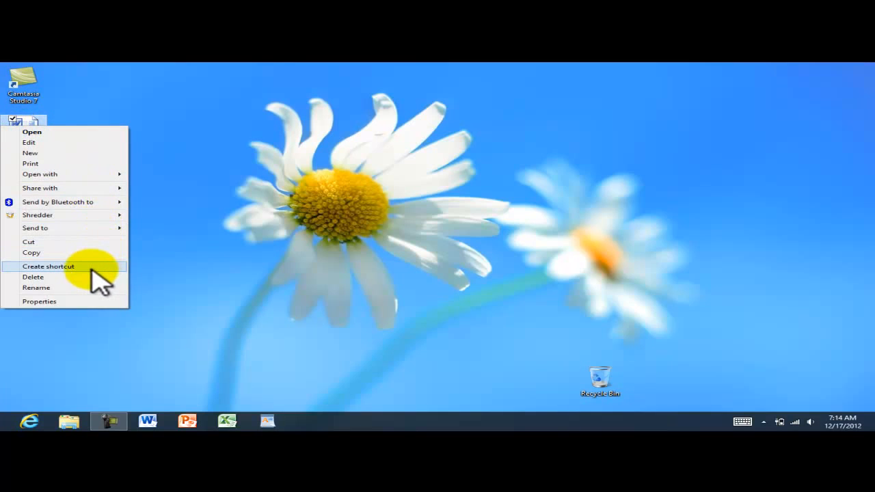
mouse_move(66, 177)
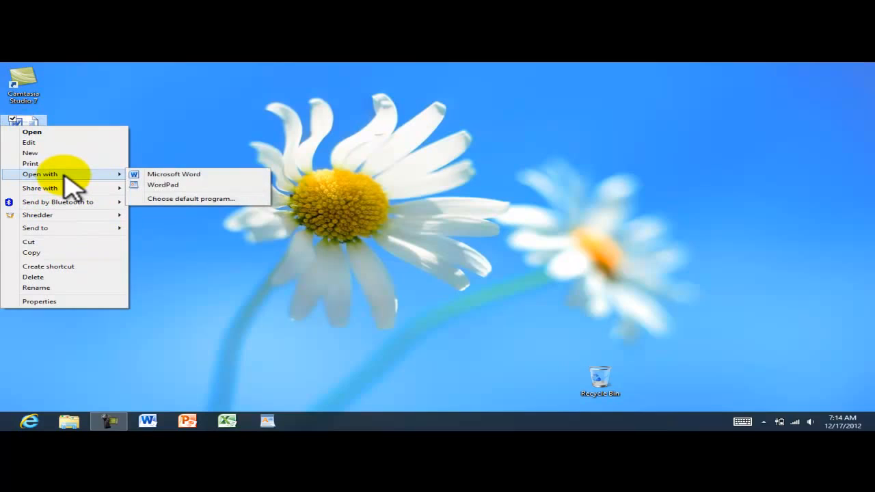
left_click(162, 187)
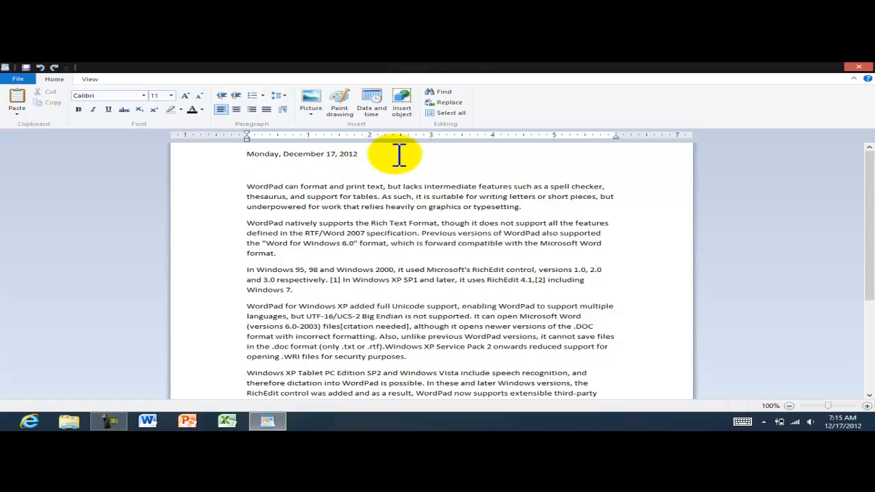
Place the insertion point at the end of the 'Monday, December 17, 2012' date line.
left_click(362, 154)
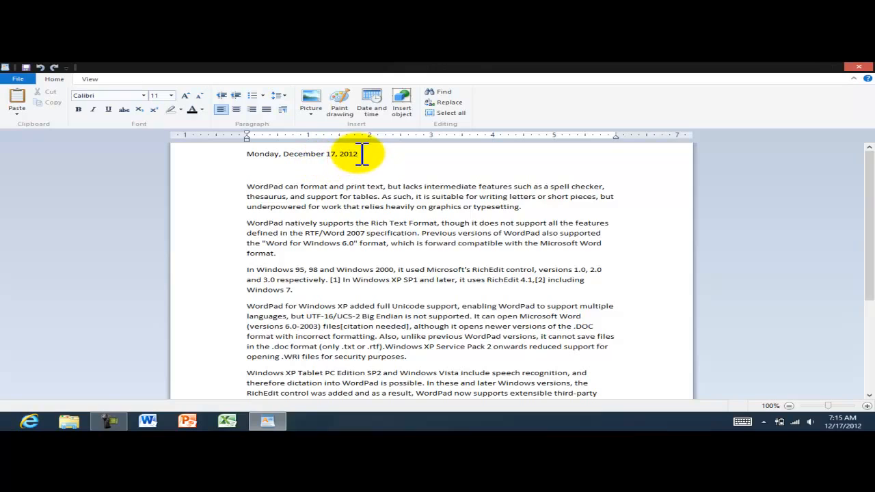
Right-align 'Monday, December 17, 2012' and make it bold, italic, underlined and red.
left_click(252, 109)
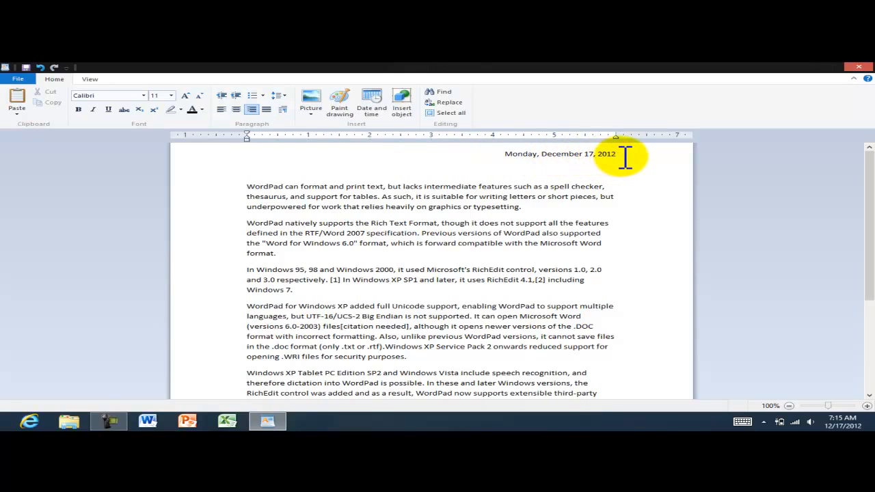
left_click_drag(617, 154, 498, 156)
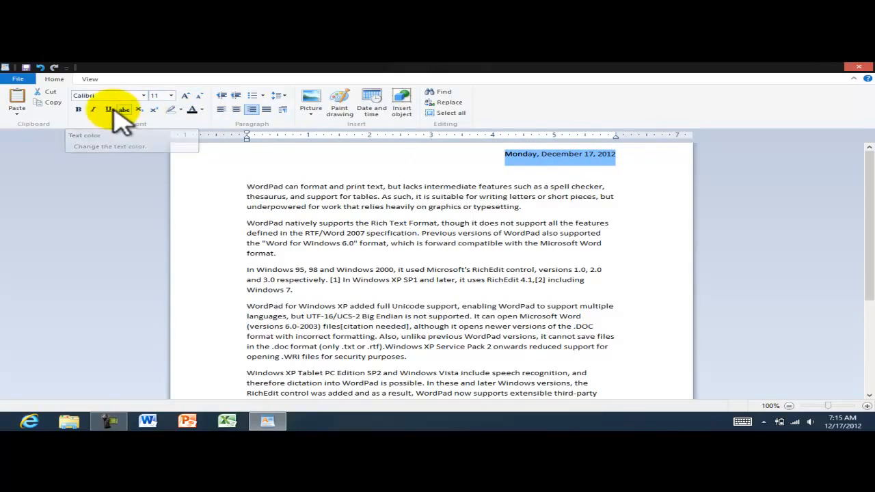
left_click(80, 110)
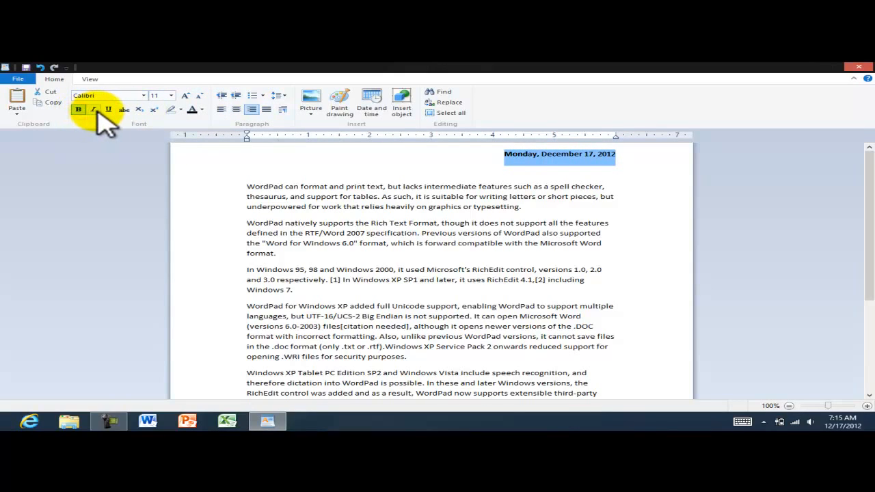
left_click(94, 110)
left_click(108, 110)
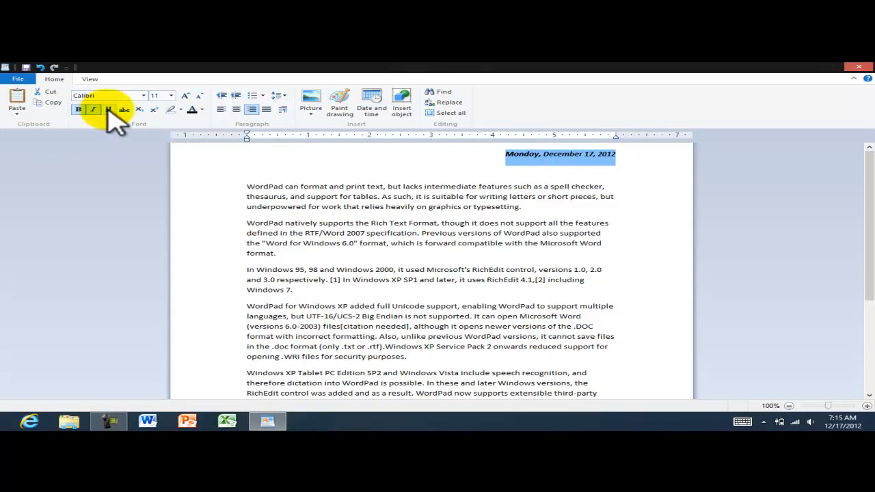
left_click(201, 110)
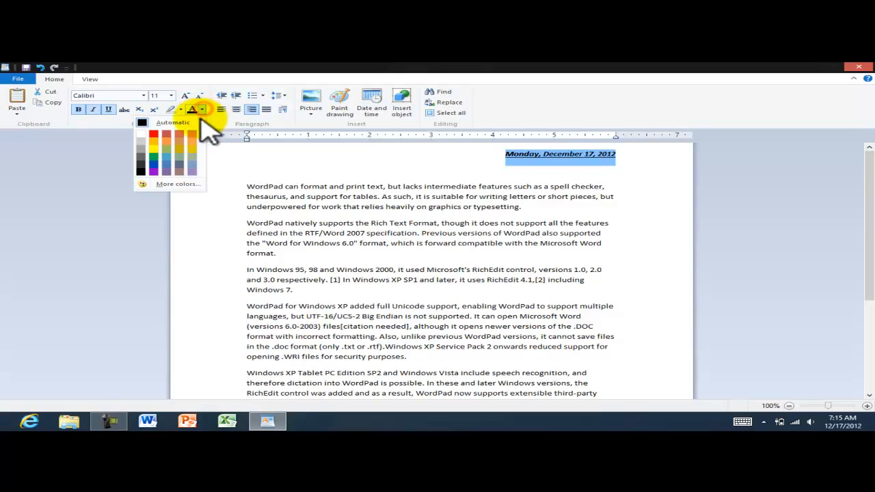
left_click(154, 134)
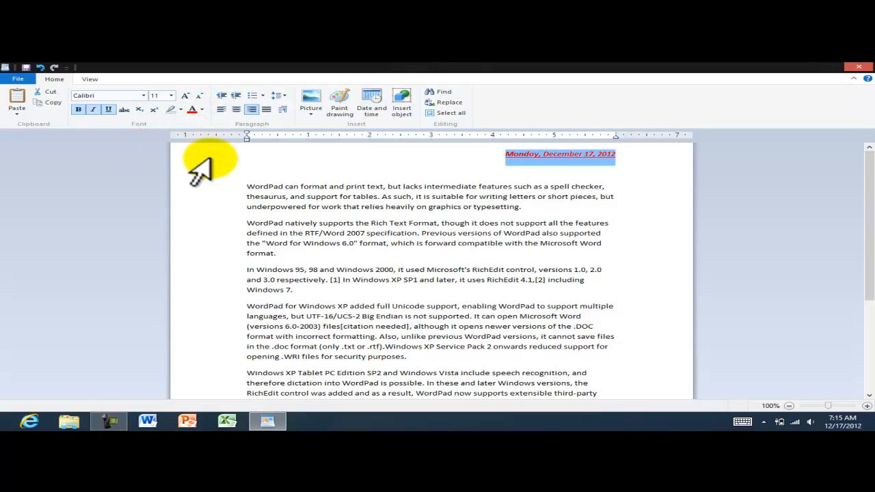
left_click(306, 185)
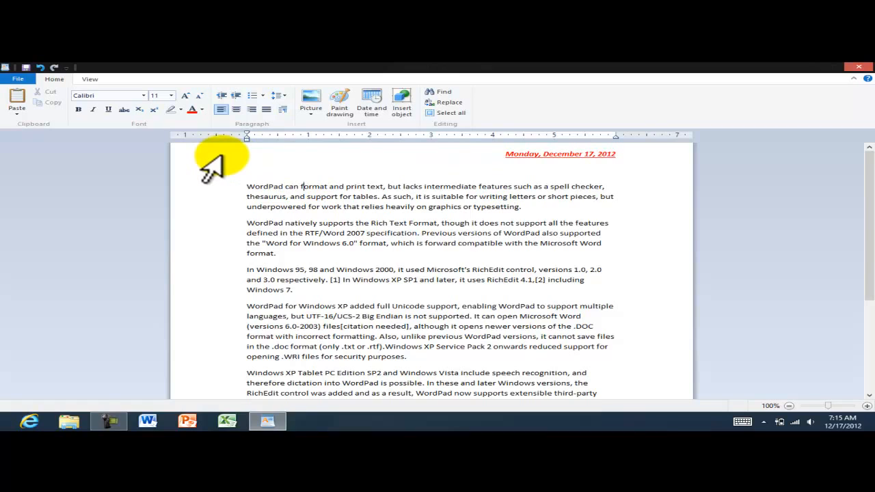
Insert the author's full name and 'Welcome to Windows 8' as separate lines before the first paragraph.
left_click(246, 186)
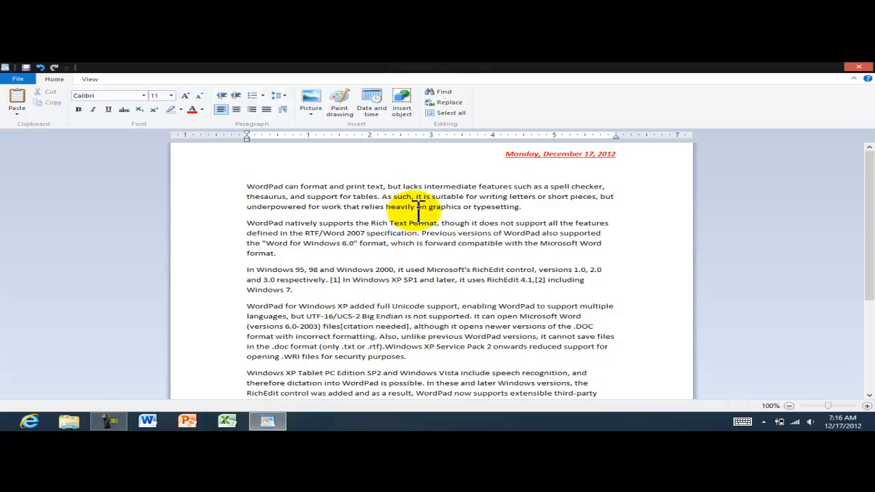
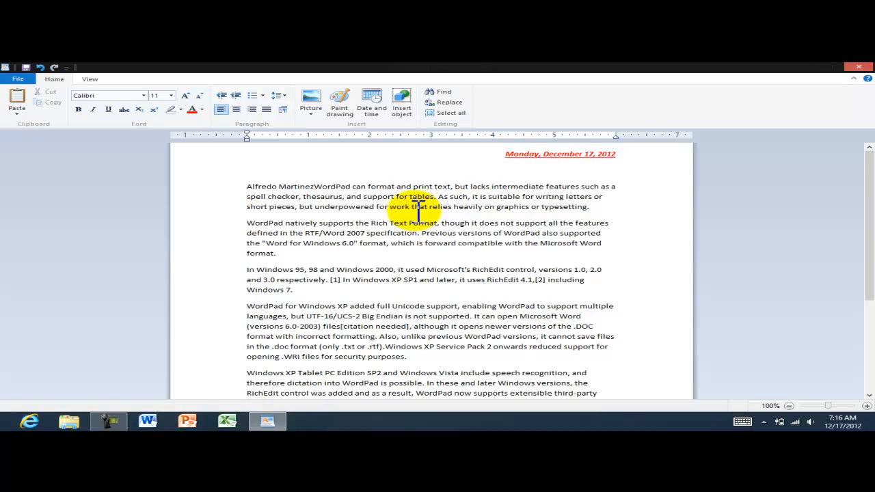
key("Return")
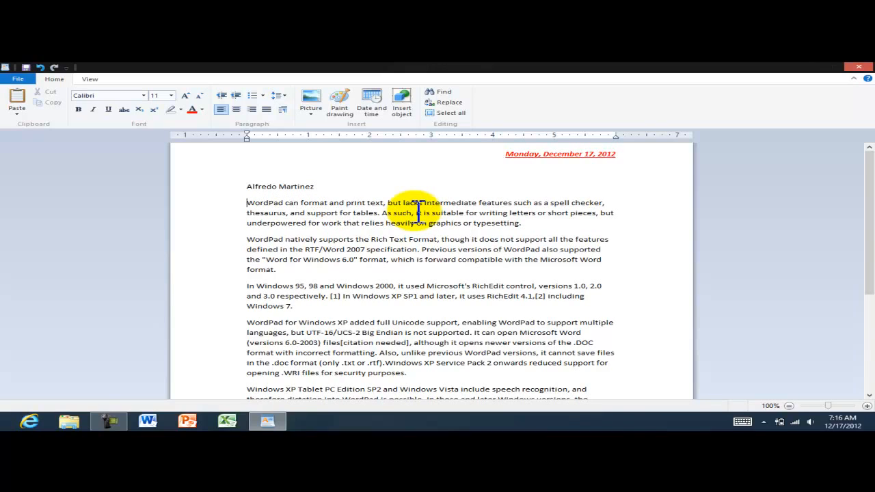
type("Welcome t")
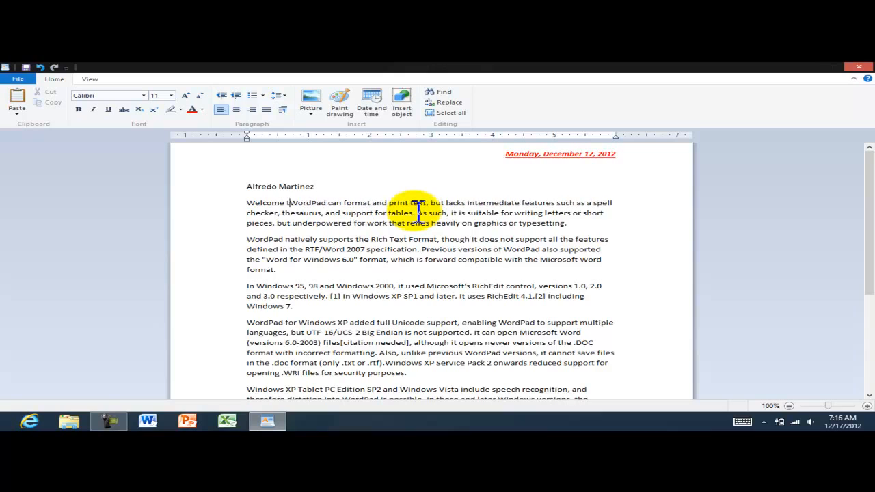
type("o Windows 8")
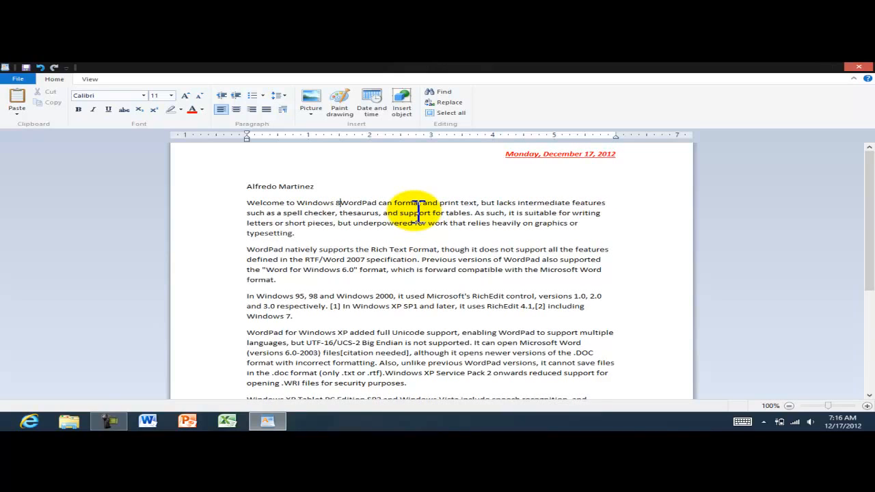
key("Return")
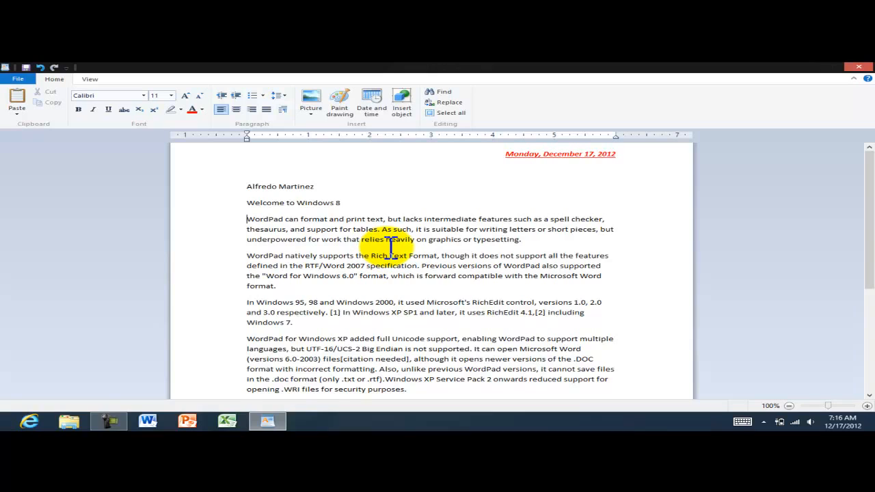
Select the name and 'Welcome to Windows 8' lines and set their line spacing to 1.0.
left_click(226, 190)
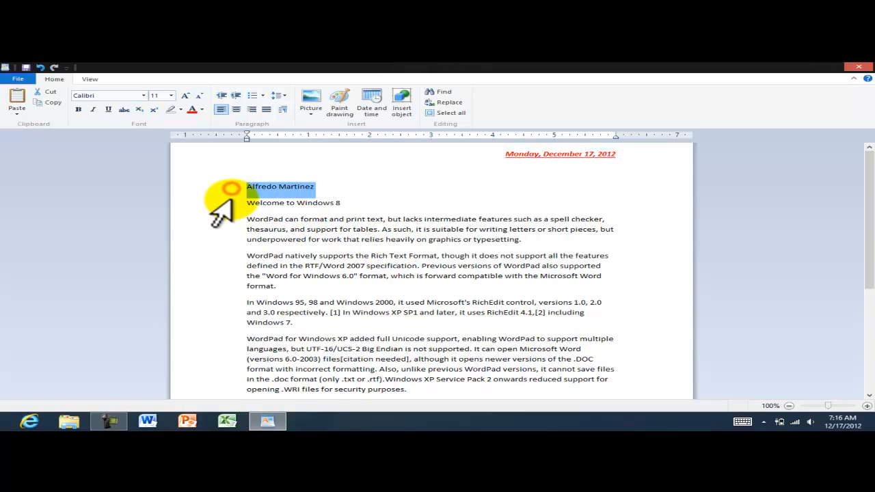
left_click_drag(213, 198, 216, 195)
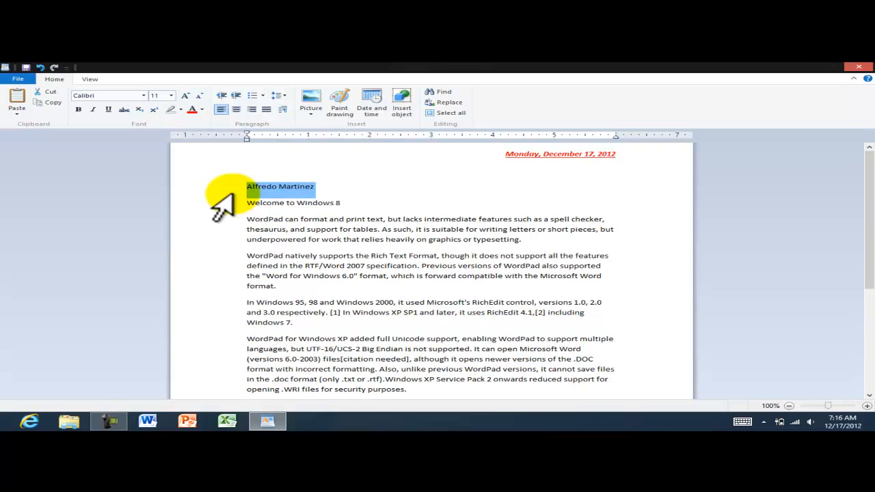
left_click_drag(217, 196, 218, 209)
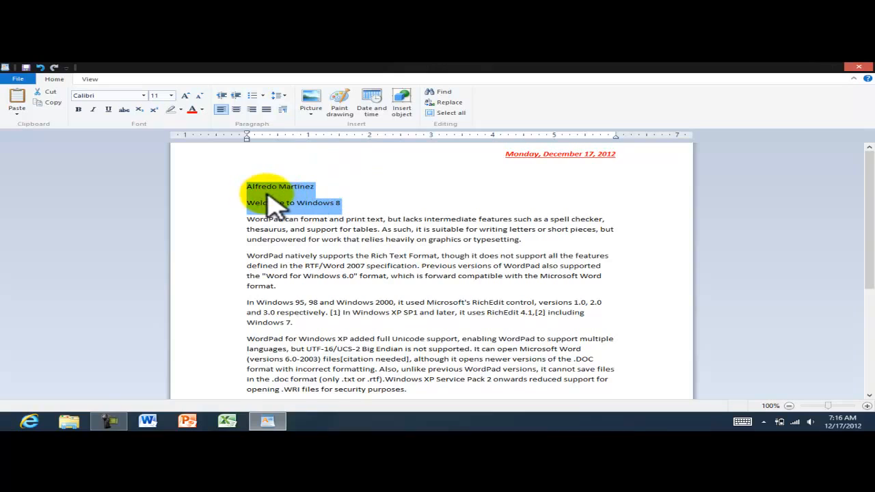
left_click(283, 94)
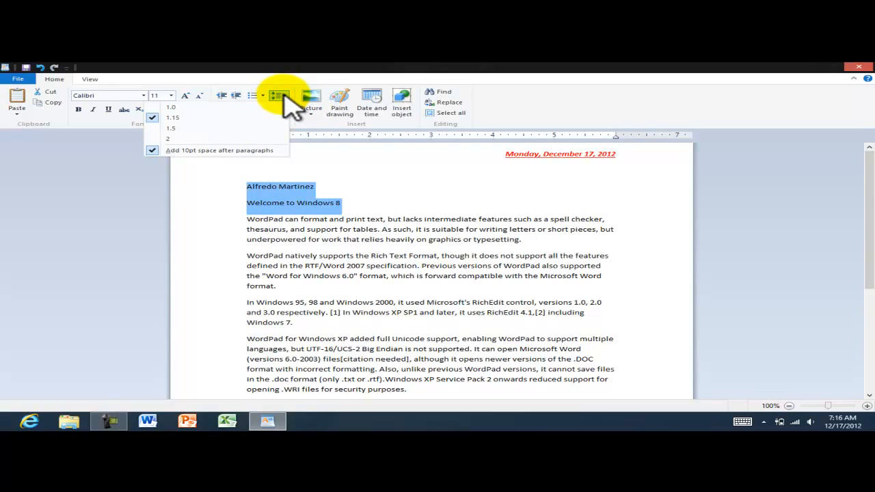
left_click(179, 107)
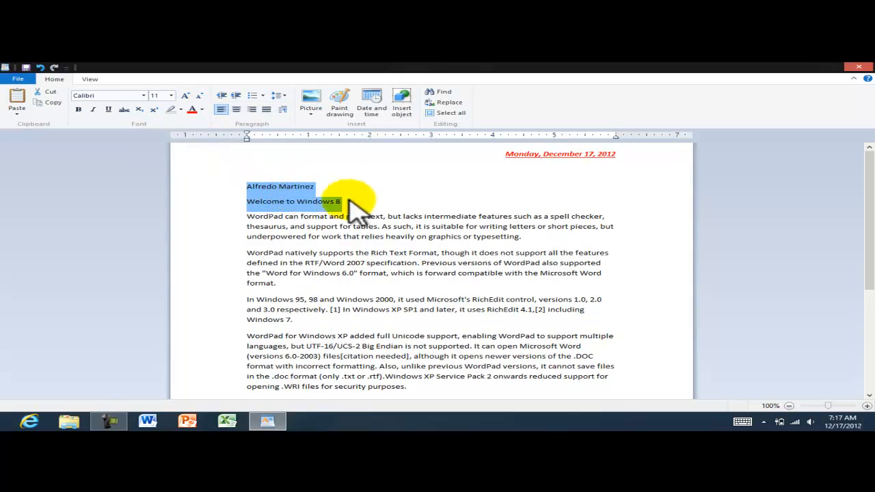
Bold the author's name line, then select the 'Welcome to Windows 8' line.
left_click(373, 197)
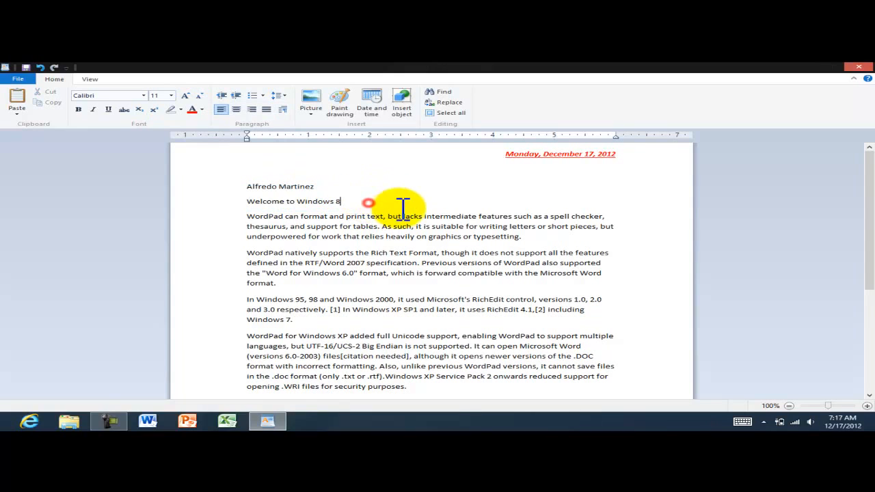
left_click(231, 187)
left_click(78, 110)
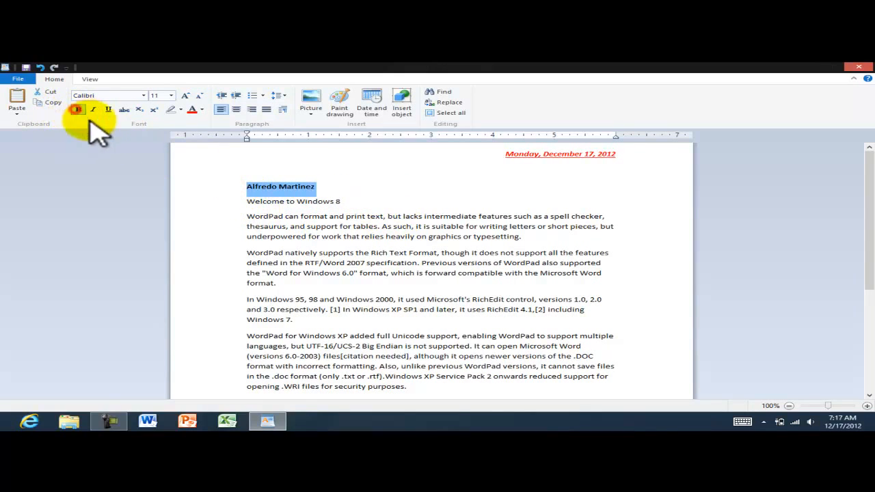
left_click(205, 202)
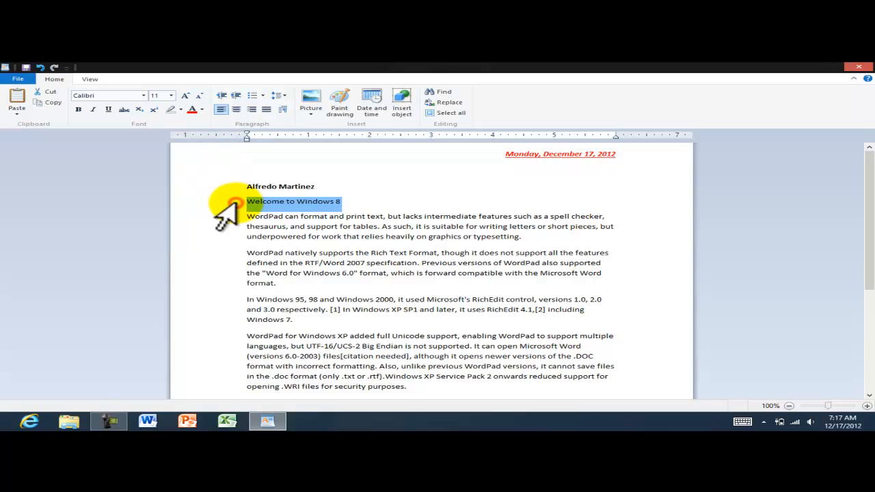
left_click(358, 204)
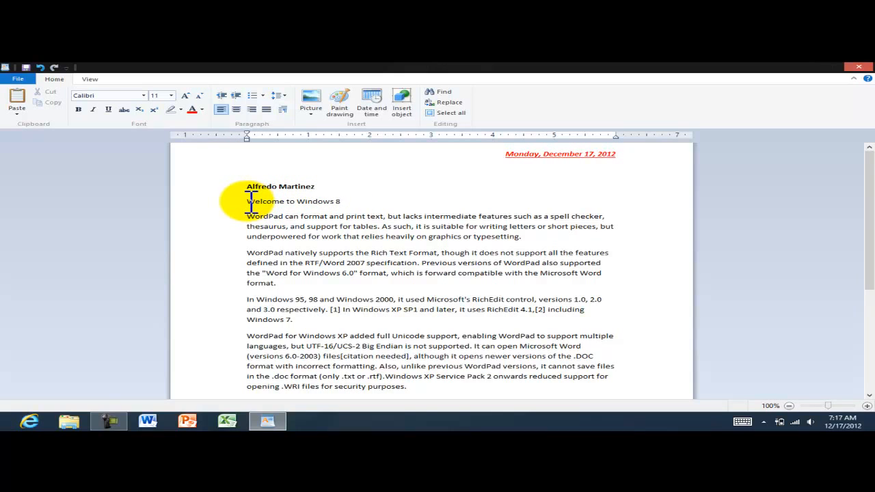
left_click_drag(247, 201, 342, 201)
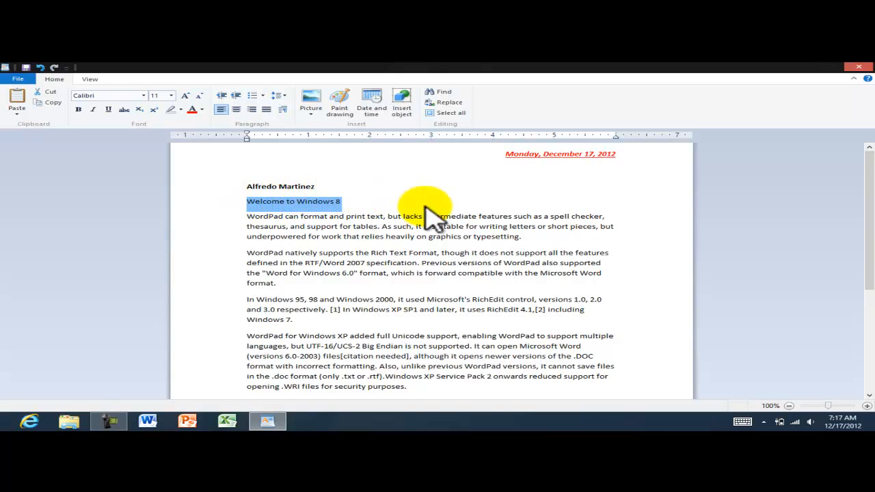
left_click(318, 202)
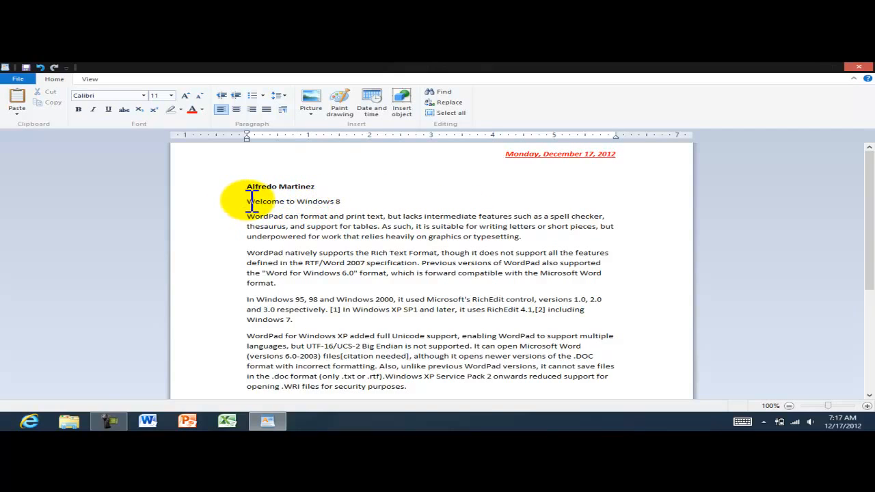
left_click_drag(252, 200, 301, 201)
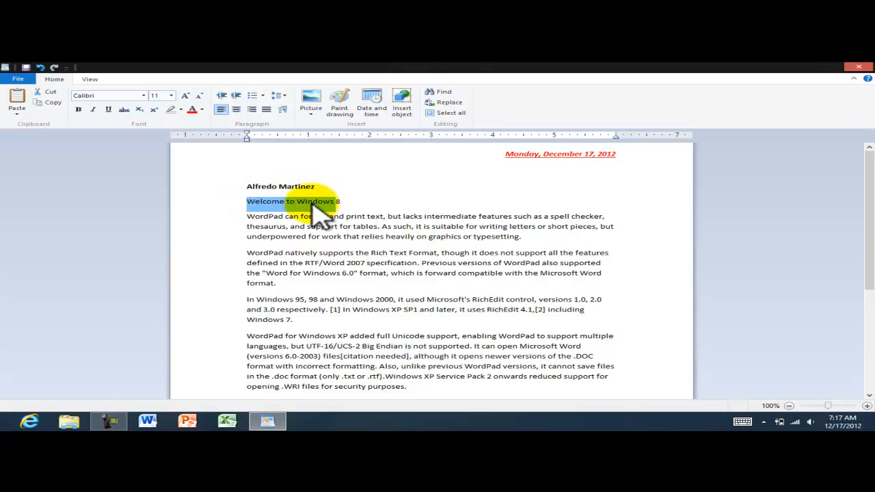
left_click_drag(250, 201, 378, 205)
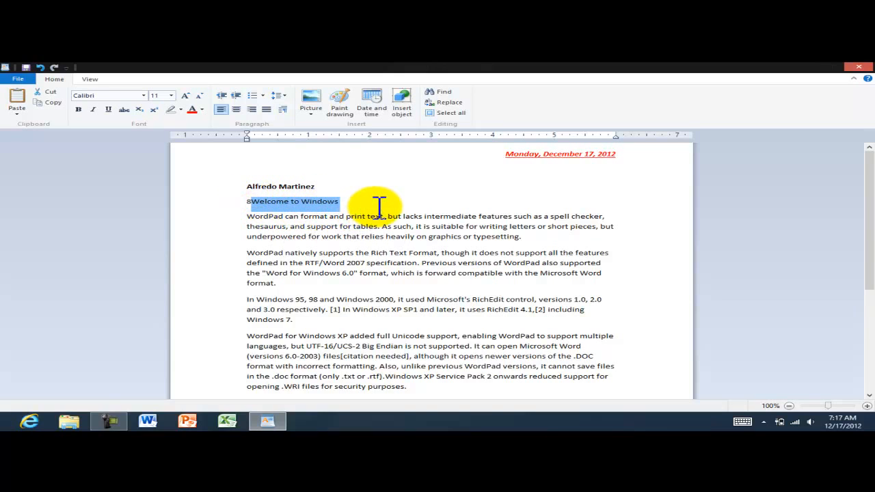
left_click(39, 67)
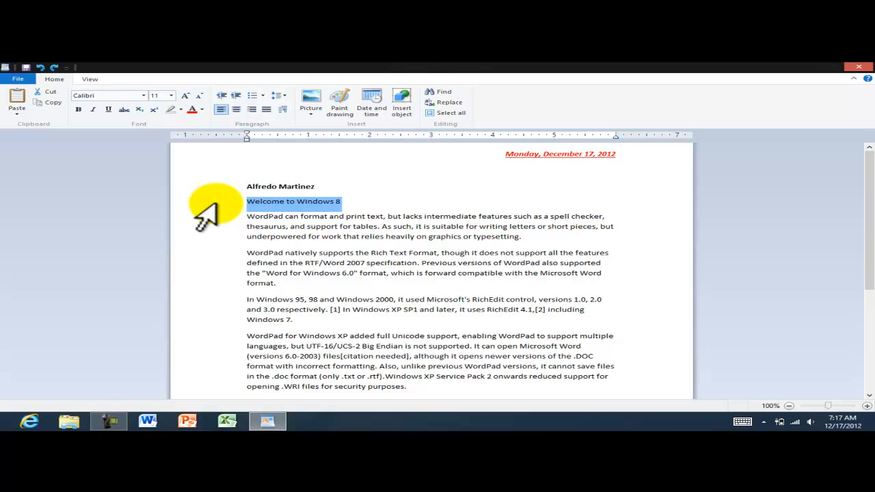
Center the 'Welcome to Windows 8' heading, color it blue, and grow its font to 18 pt.
left_click(236, 110)
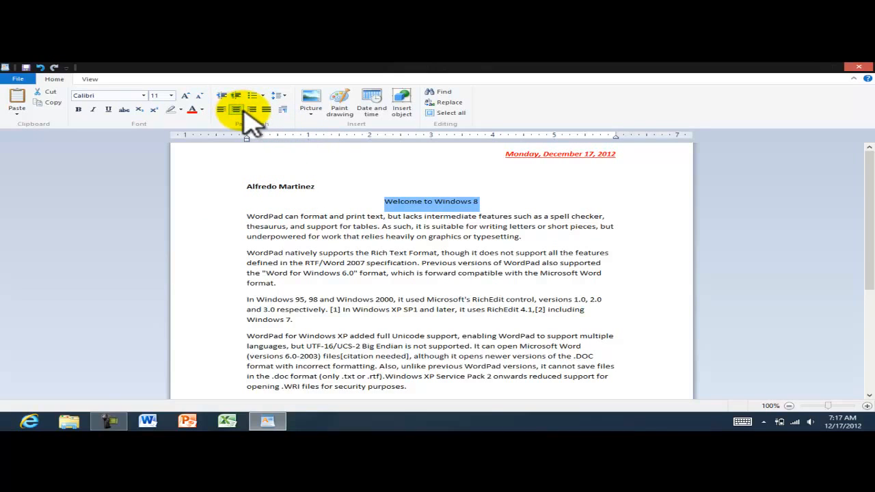
left_click(202, 110)
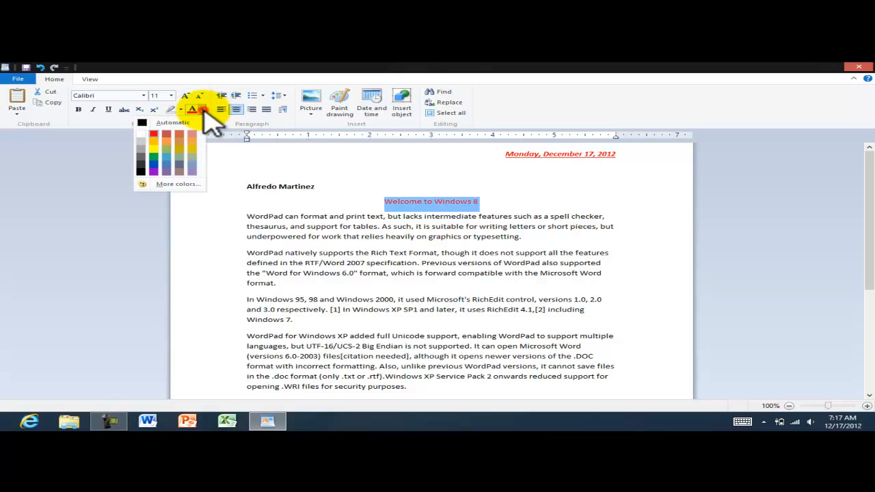
left_click(153, 164)
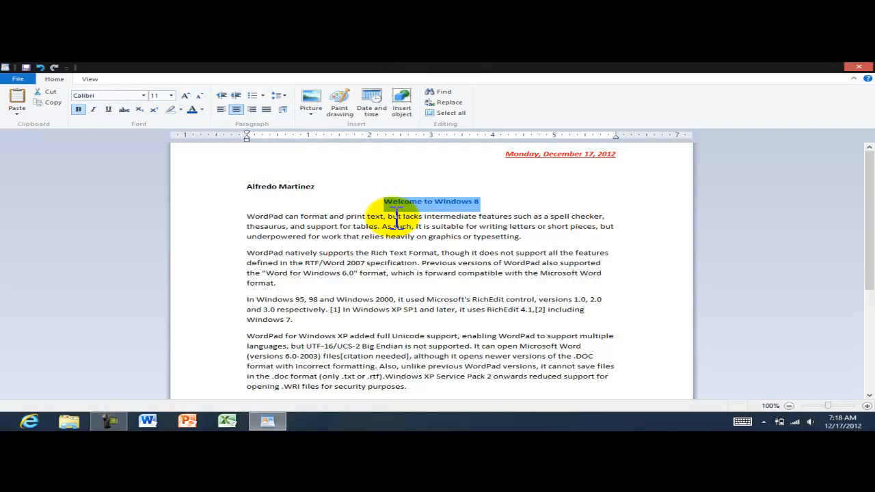
left_click(185, 96)
left_click(185, 96)
left_click(185, 96)
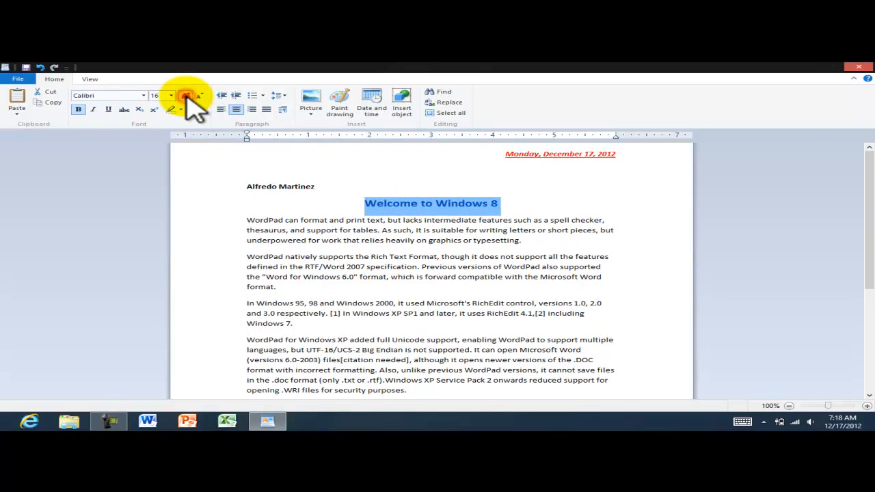
left_click(185, 96)
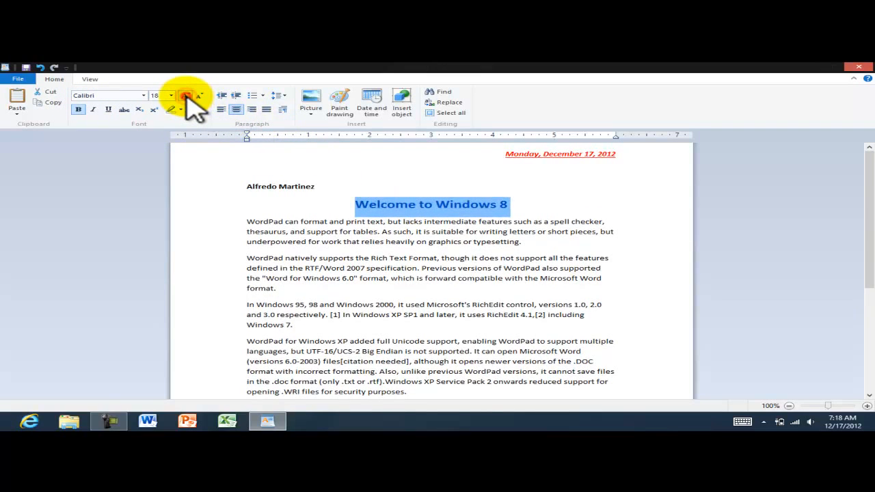
left_click(540, 201)
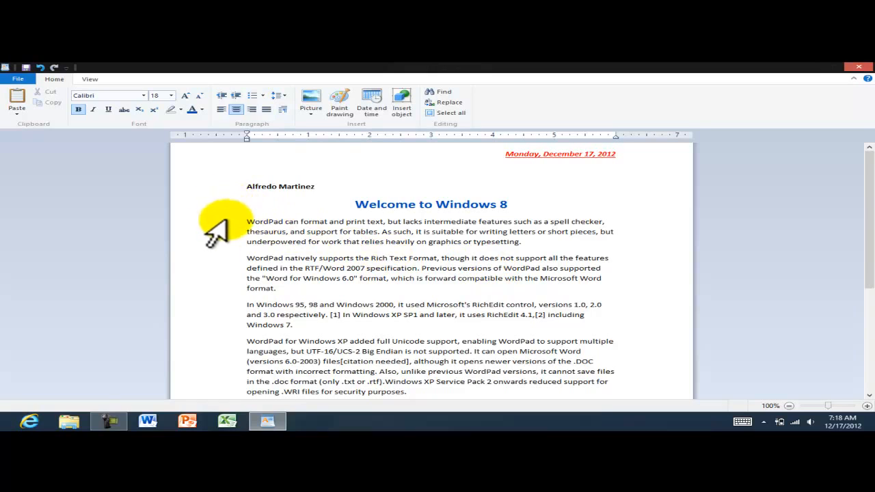
Justify every body paragraph from the first one down to the end of the document.
double_click(208, 232)
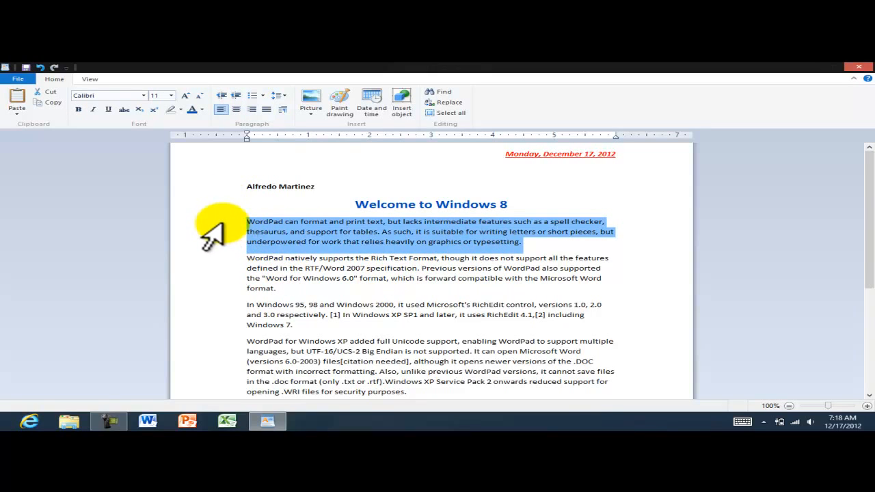
left_click_drag(203, 220, 281, 360)
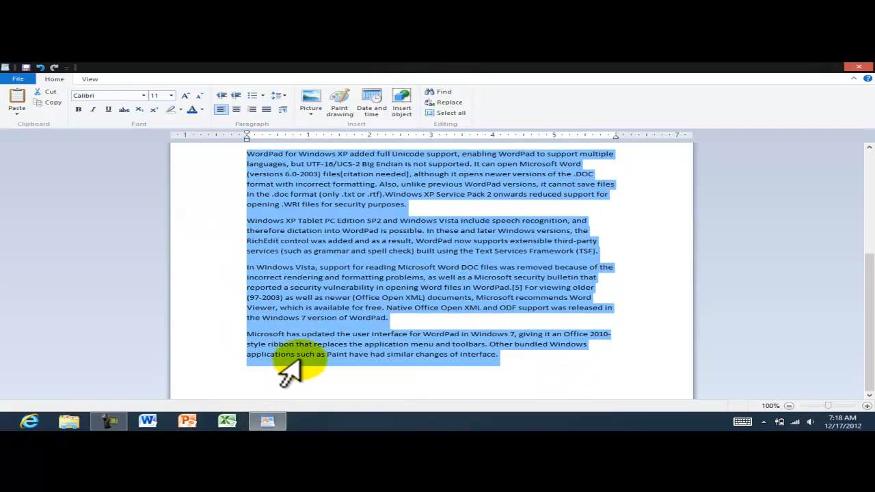
scroll(345, 331, "up", 3)
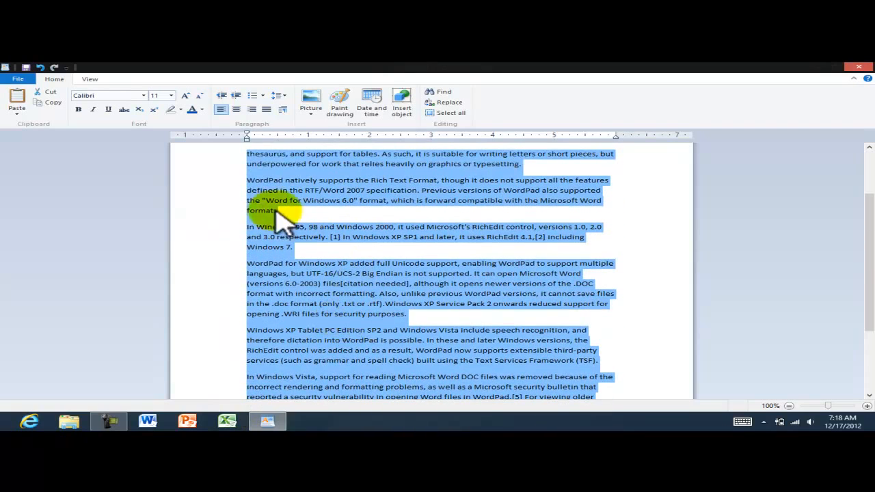
left_click(267, 109)
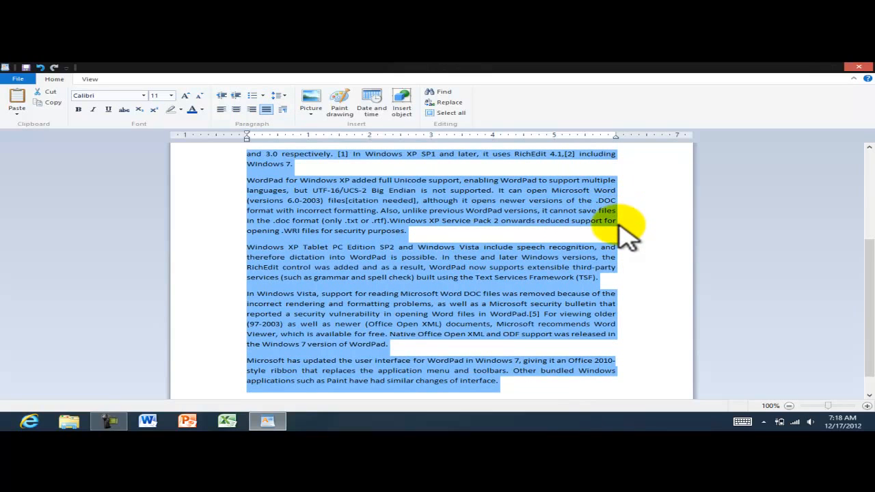
scroll(624, 198, "up", 3)
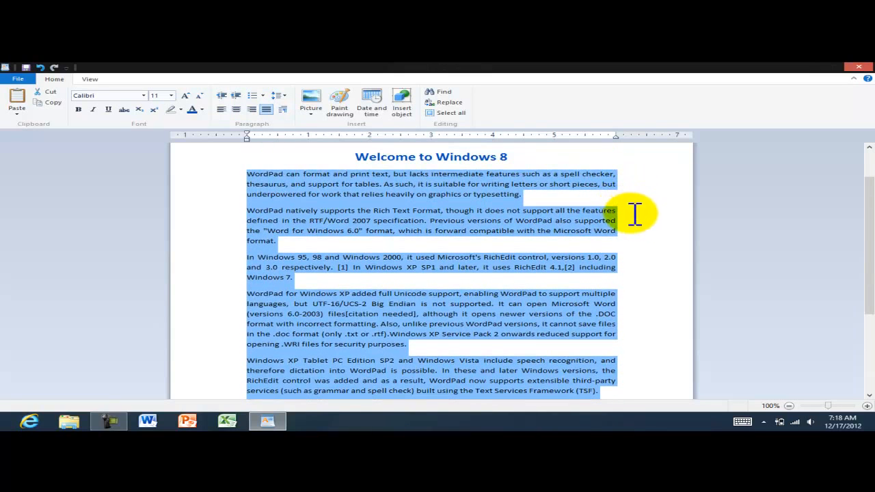
left_click(630, 214)
key("ctrl+z")
key("ctrl+z")
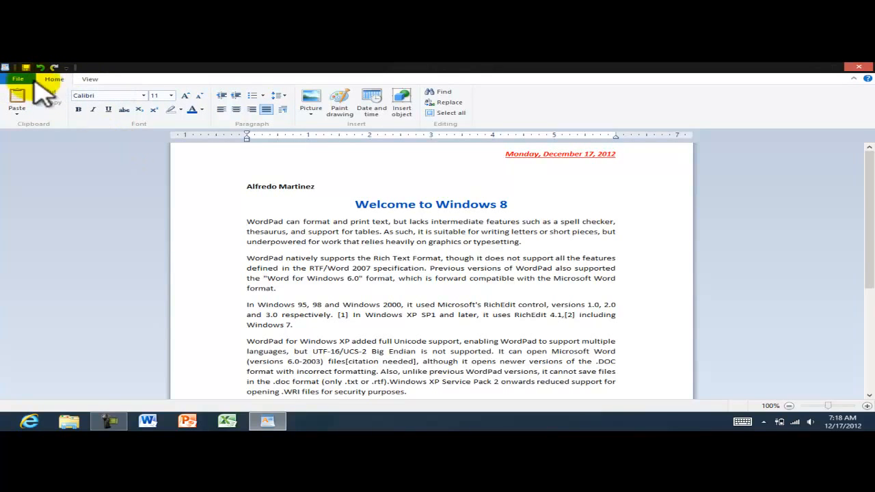
Exit WordPad, saving the changes to WordPad File.rtf at the prompt.
left_click(18, 79)
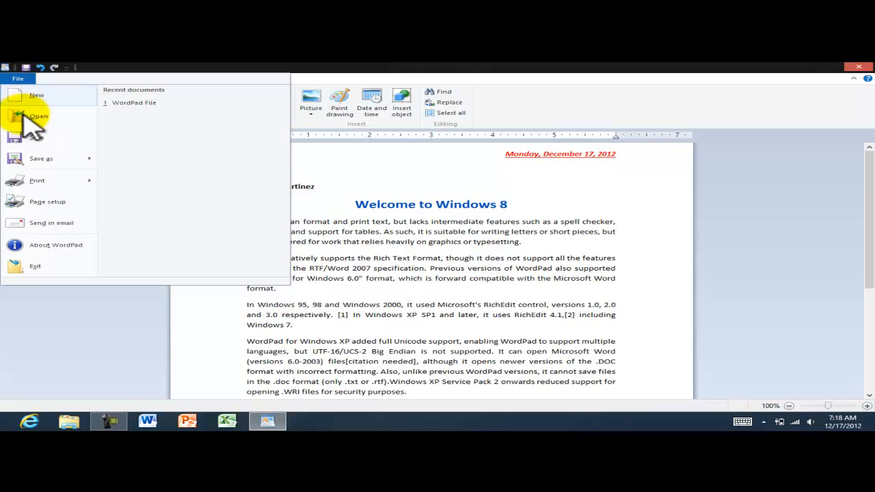
left_click(39, 268)
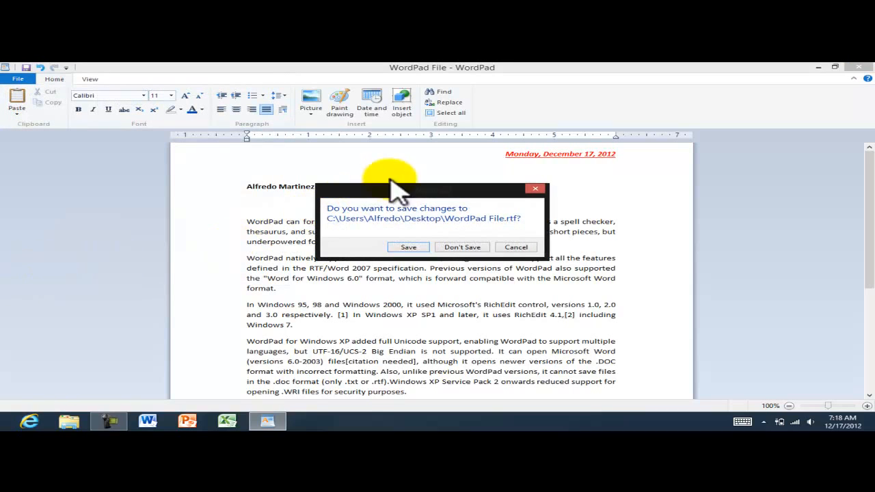
left_click_drag(379, 194, 362, 168)
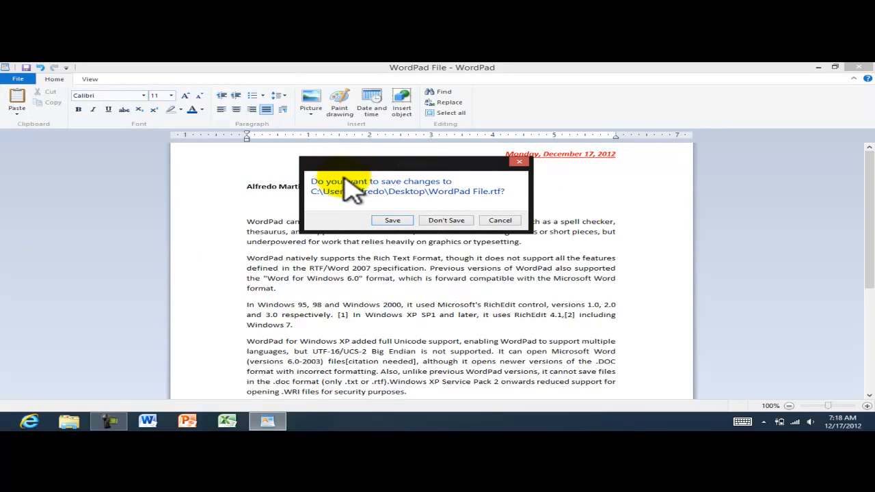
left_click(394, 221)
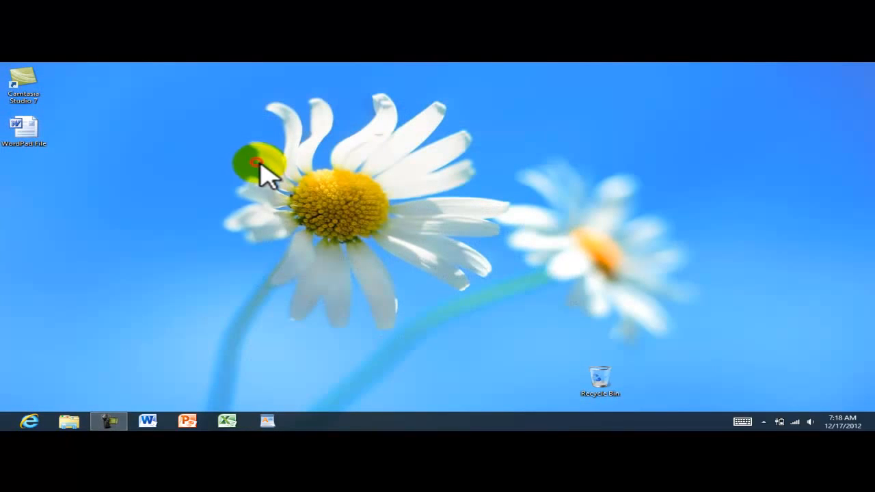